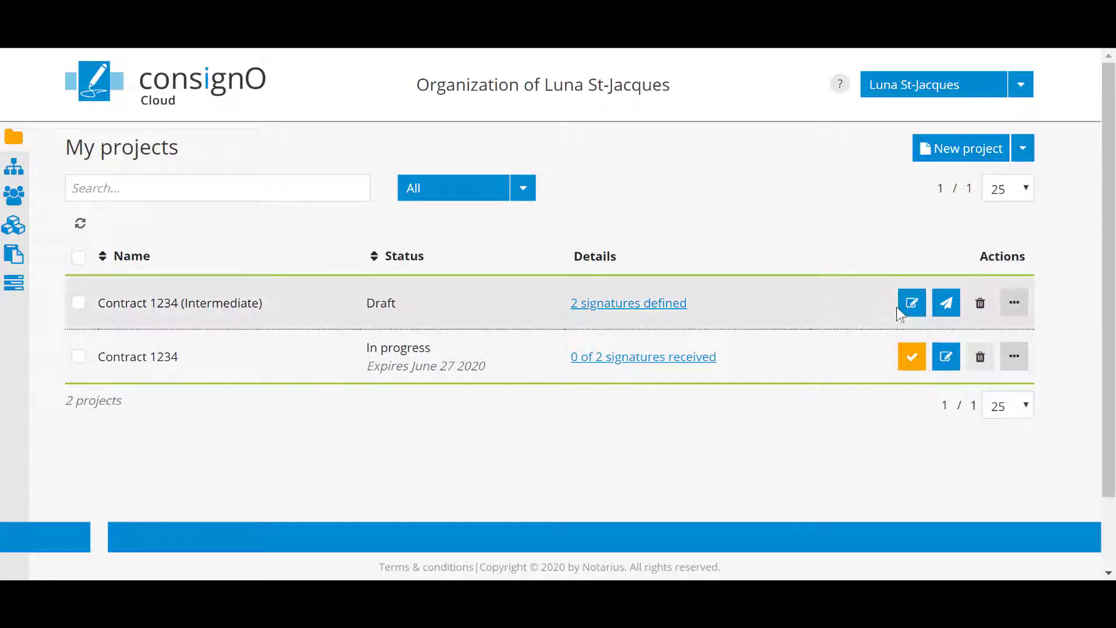
Step: Open the draft Contract 1234 (Intermediate) project and add a greeting message for its second signer
{"action": "left_click", "coordinate": [921, 303]}
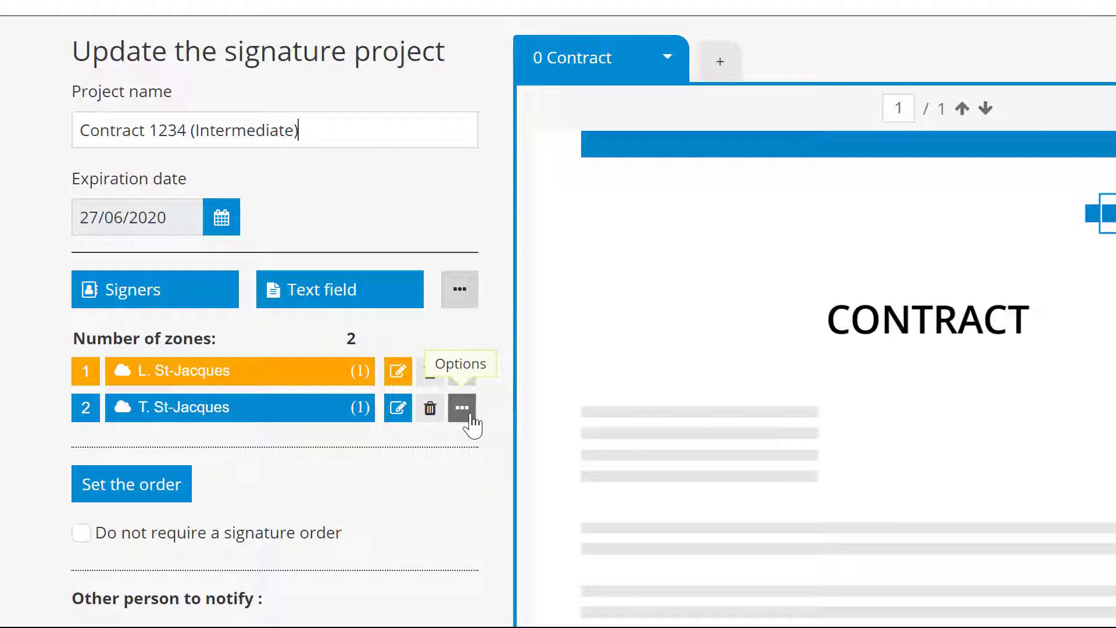
{"action": "left_click", "coordinate": [469, 417]}
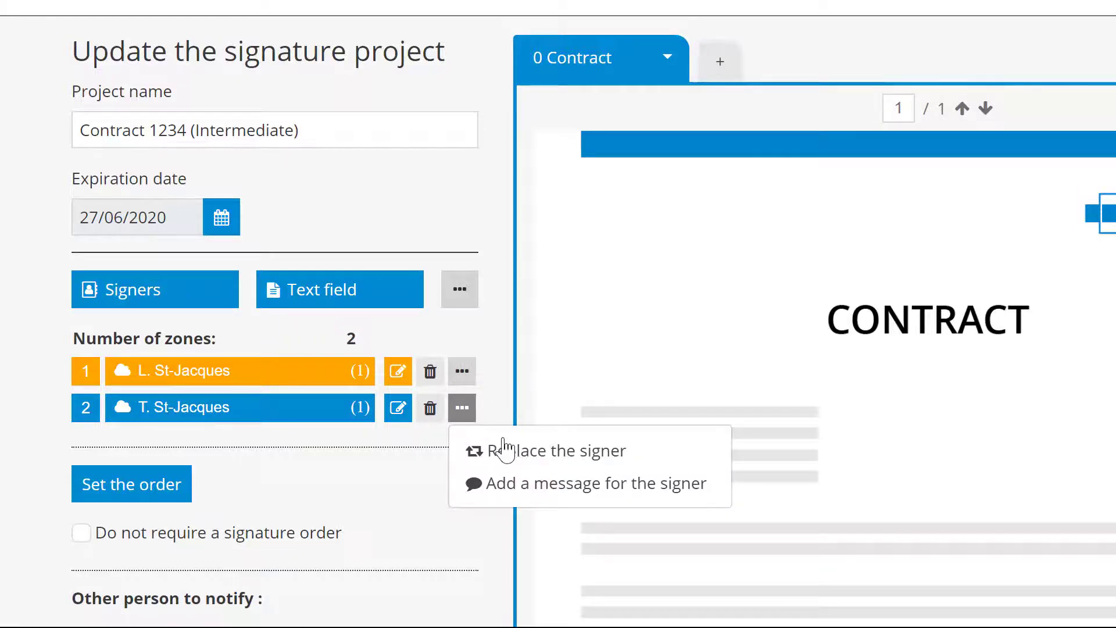
{"action": "left_click", "coordinate": [521, 485]}
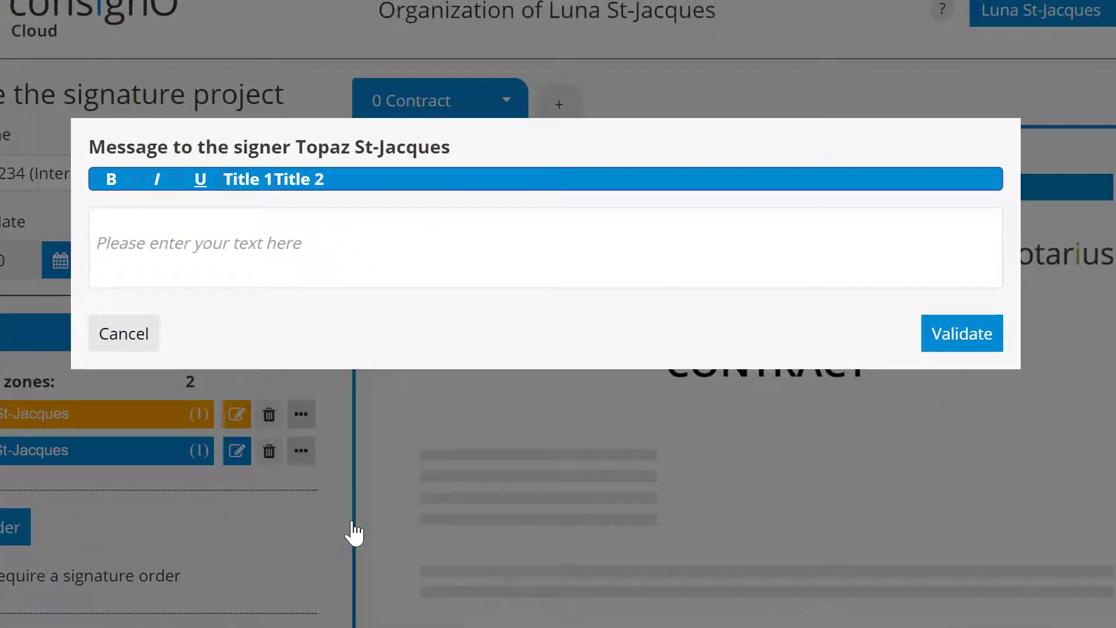
{"action": "left_click", "coordinate": [270, 240]}
{"action": "type", "text": "Hi!"}
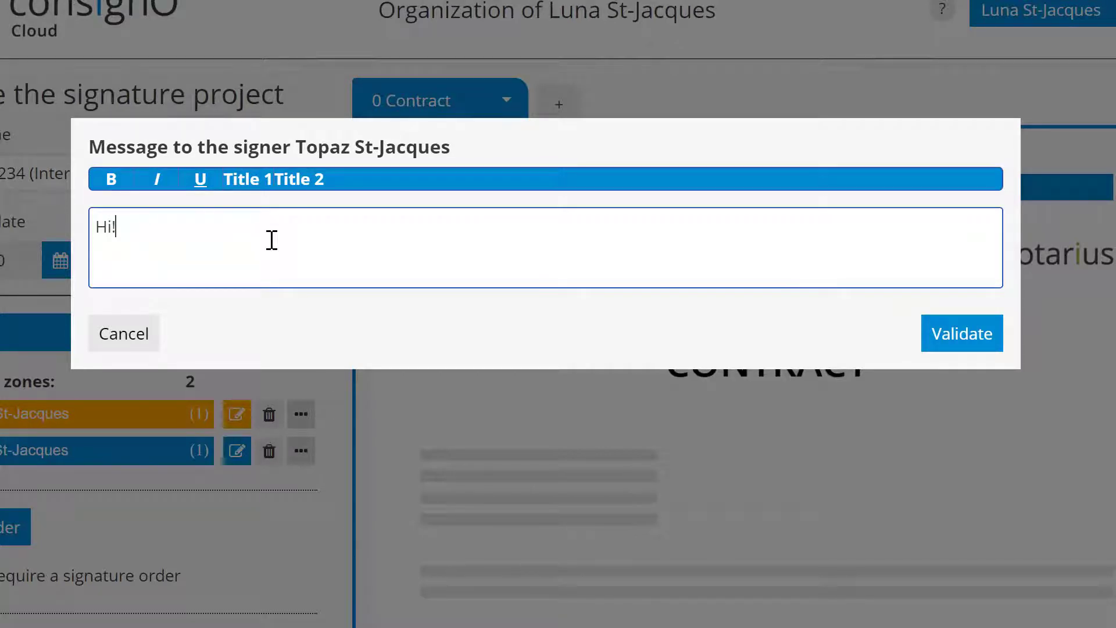
{"action": "left_click", "coordinate": [955, 340]}
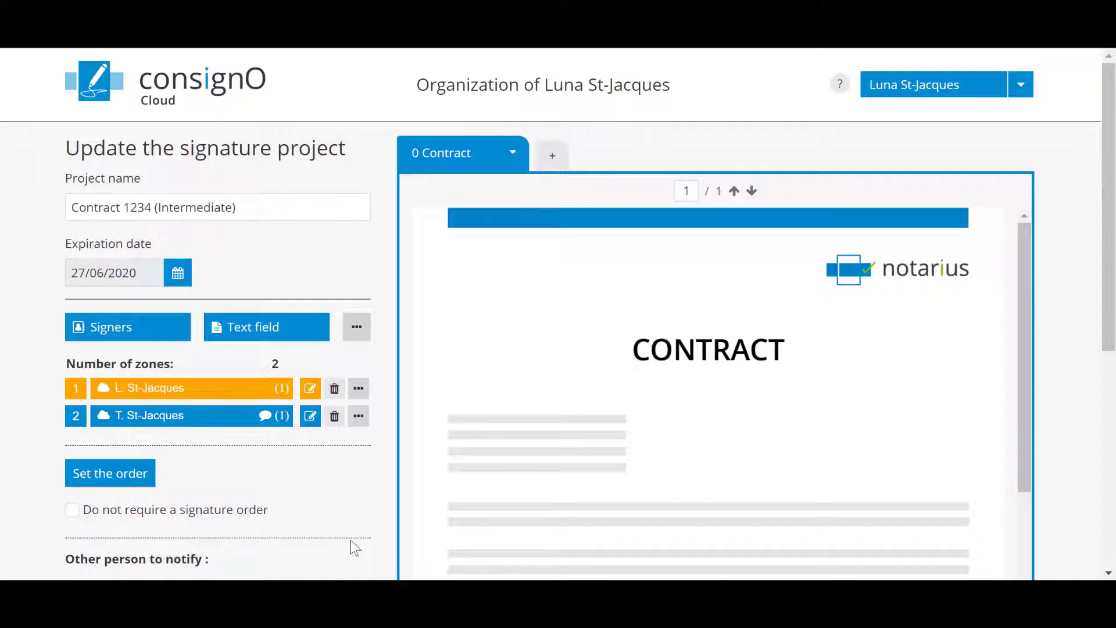
Step: Upload the 0 Terms and Conditions PDF as the project's second document and scroll through it
{"action": "left_click", "coordinate": [552, 155]}
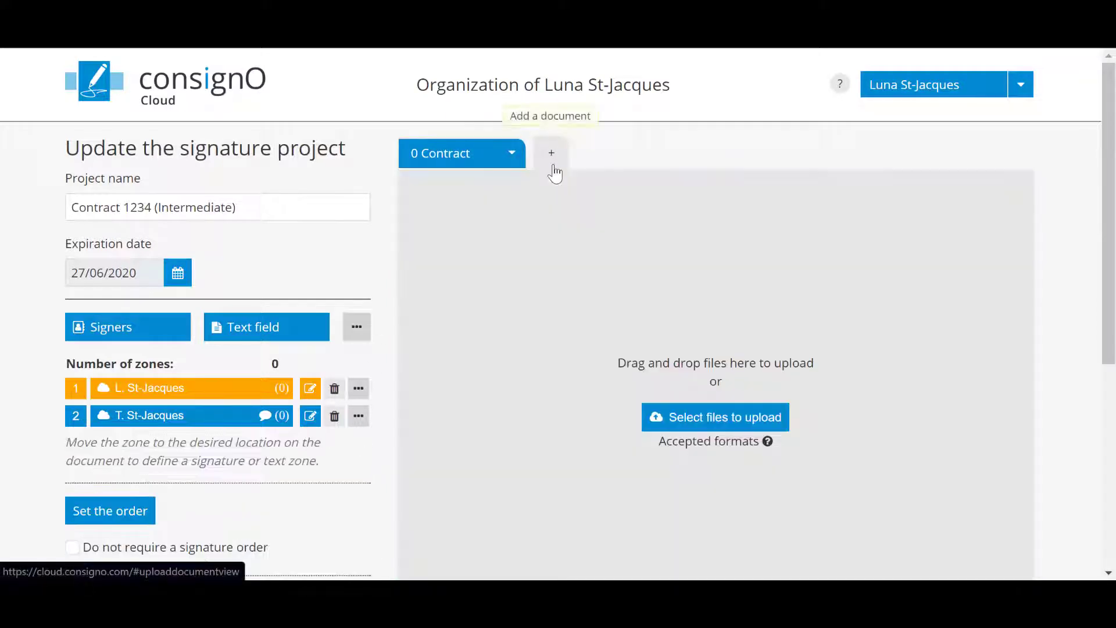
{"action": "left_click", "coordinate": [755, 426]}
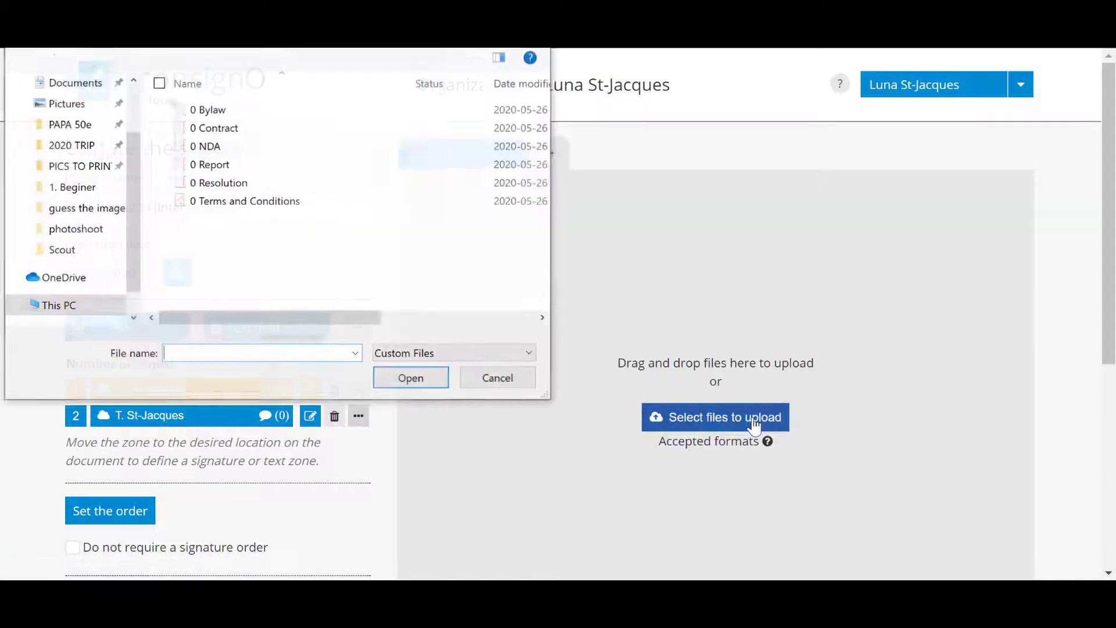
{"action": "left_click", "coordinate": [291, 203]}
{"action": "left_click", "coordinate": [410, 381]}
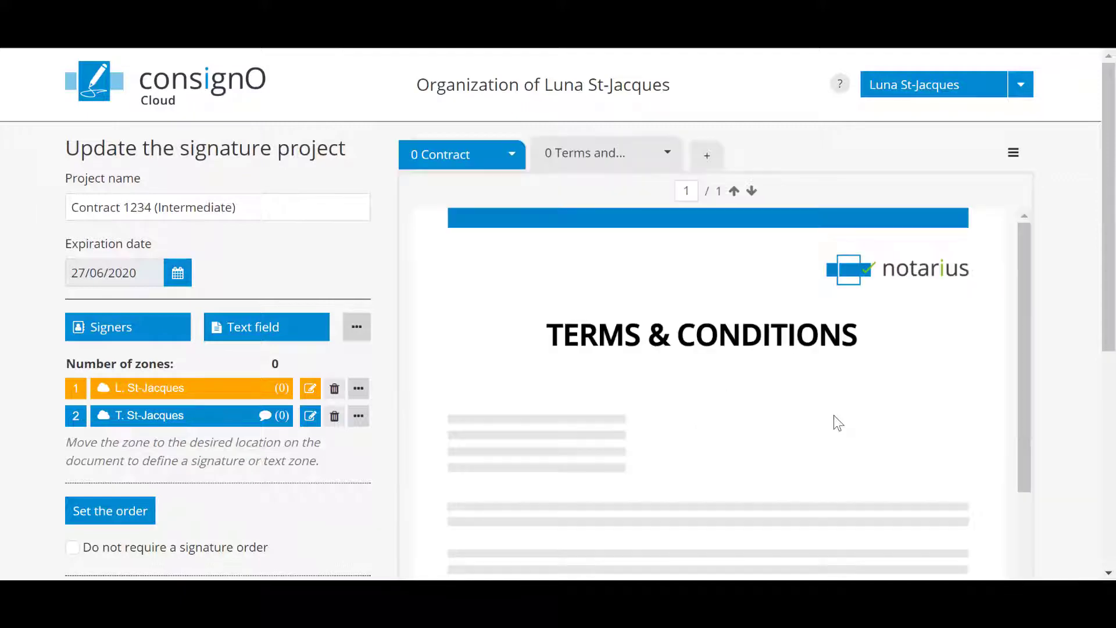
{"action": "scroll", "coordinate": [834, 415], "scroll_direction": "down", "scroll_amount": 6}
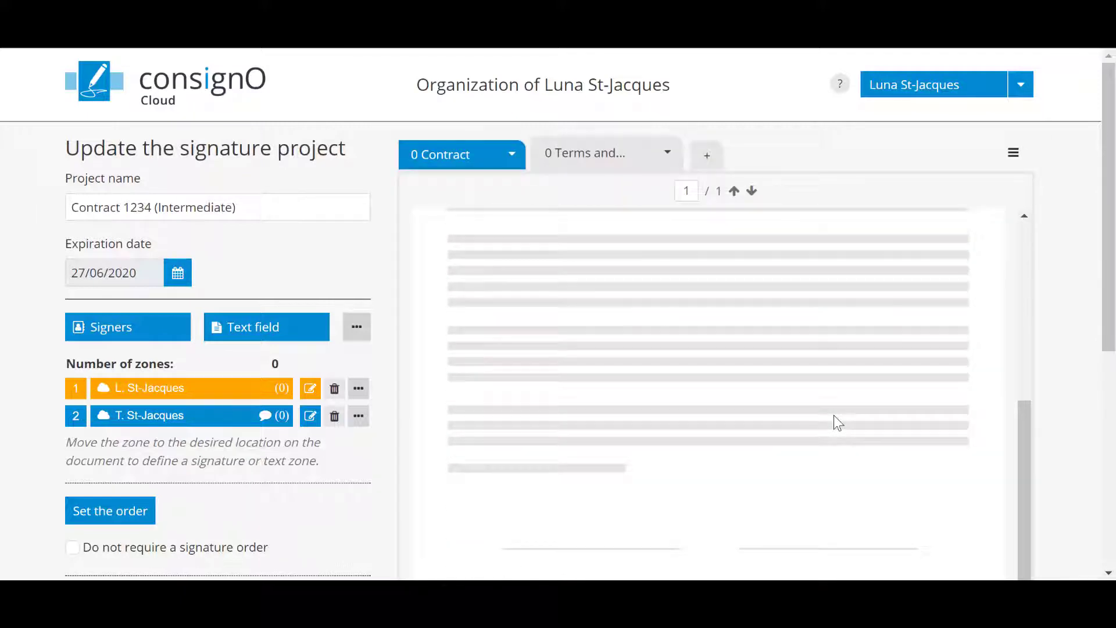
{"action": "scroll", "coordinate": [834, 415], "scroll_direction": "up", "scroll_amount": 6}
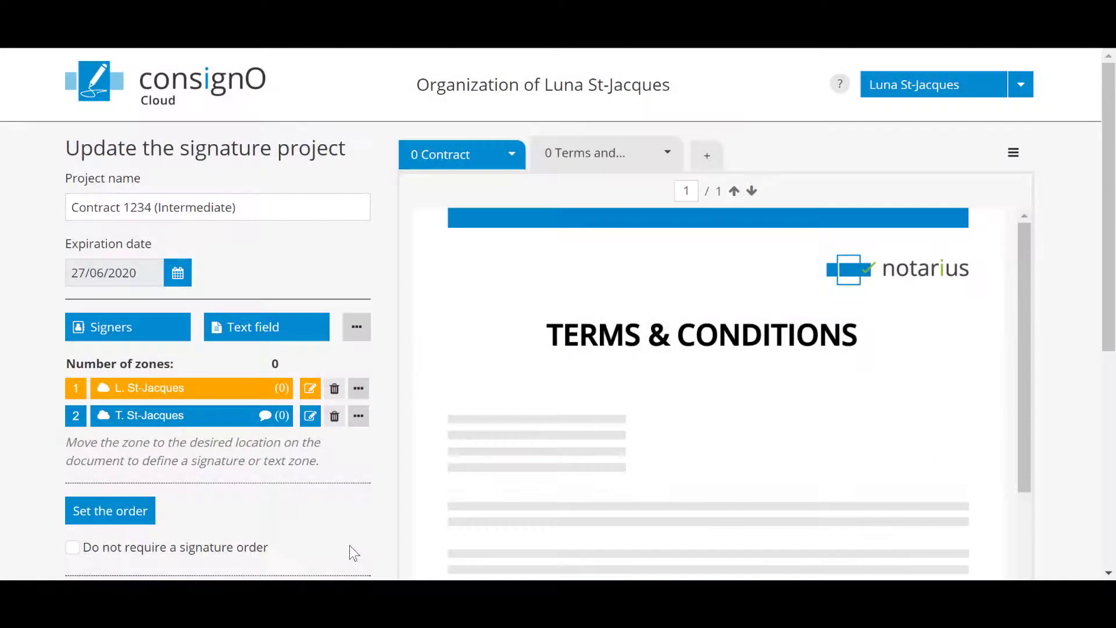
Step: Add a 'Name of the Company' text field for the first signer and place it under the heading
{"action": "left_click", "coordinate": [280, 335]}
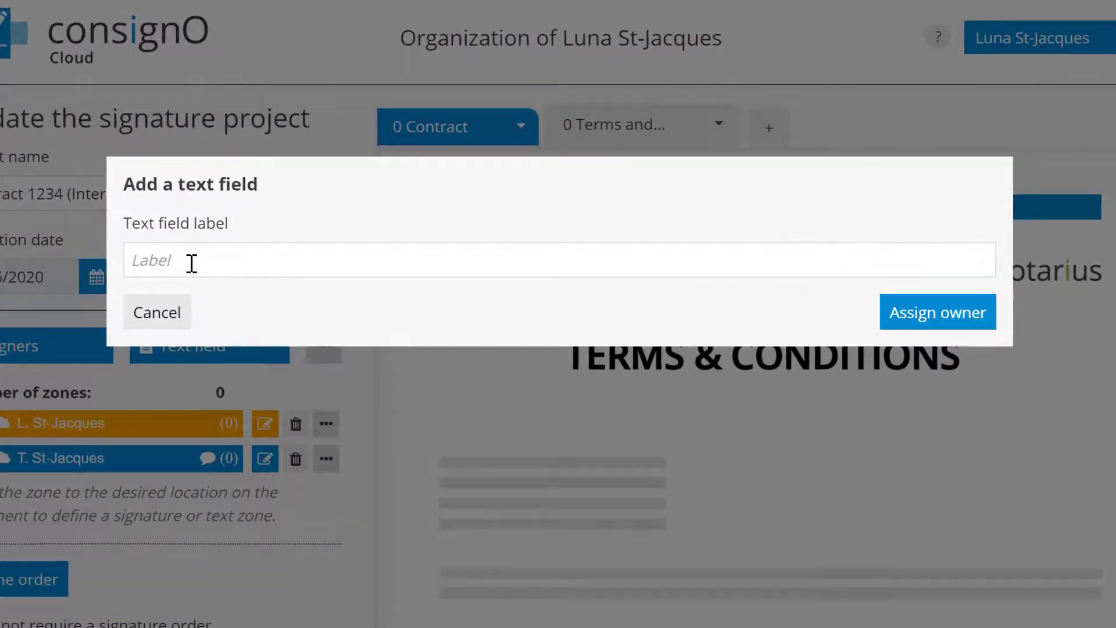
{"action": "left_click", "coordinate": [191, 261]}
{"action": "type", "text": "Name of the Company"}
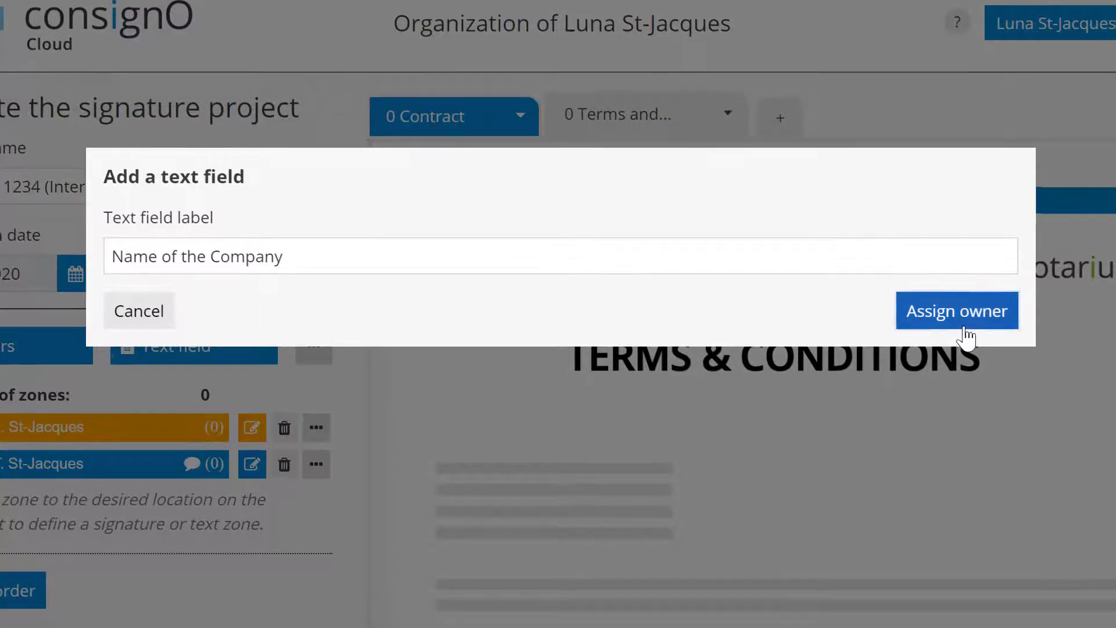
{"action": "left_click", "coordinate": [965, 335]}
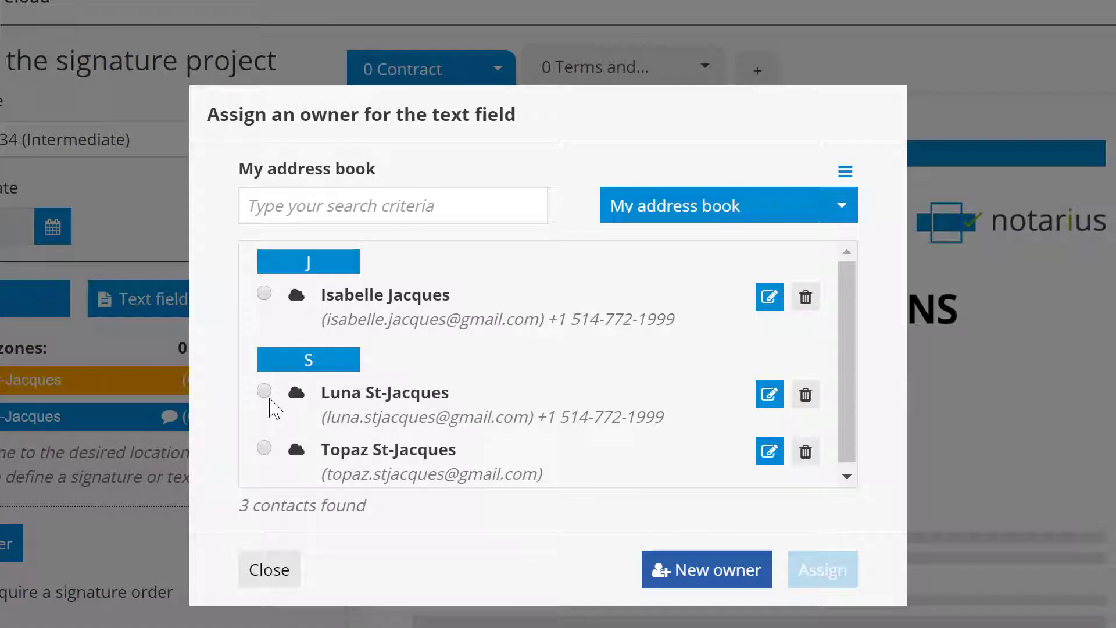
{"action": "left_click", "coordinate": [265, 391]}
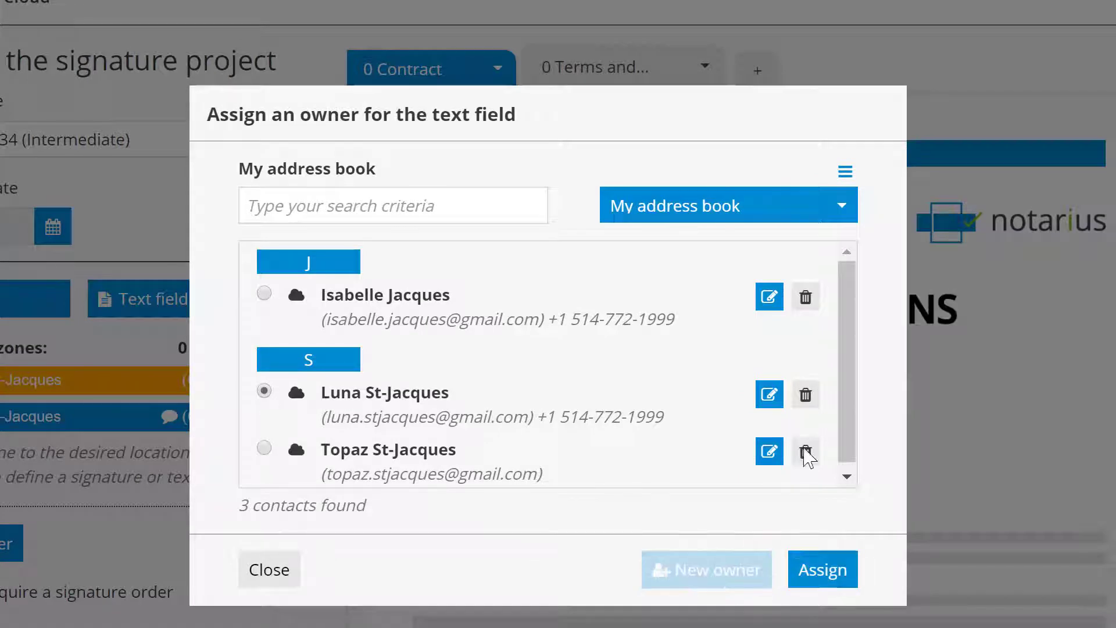
{"action": "left_click", "coordinate": [822, 571]}
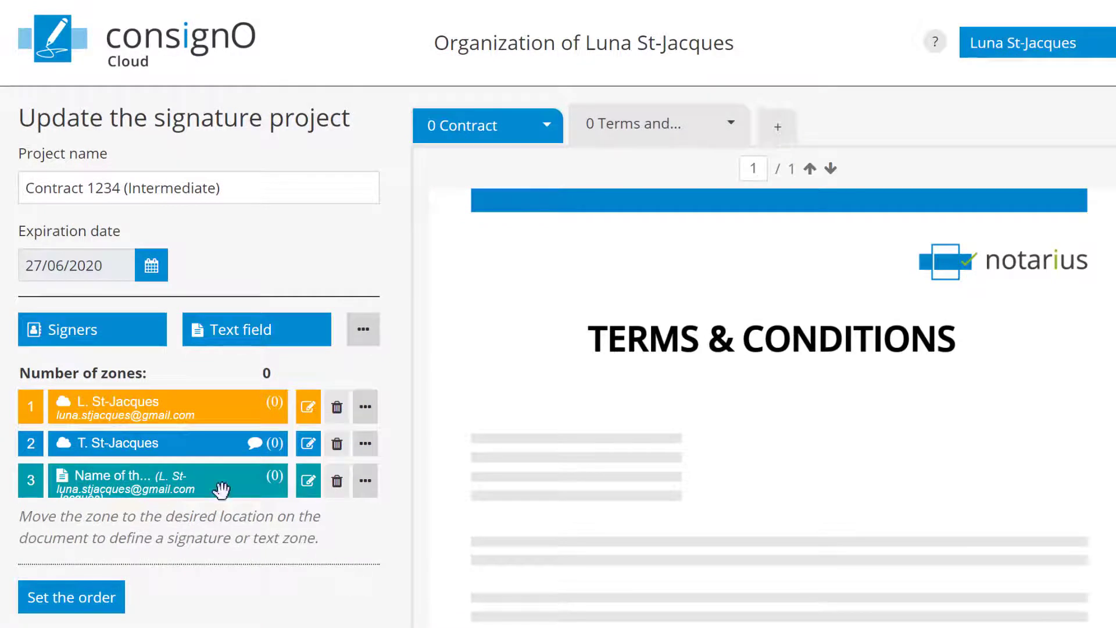
{"action": "left_click_drag", "start_coordinate": [221, 490], "coordinate": [844, 459]}
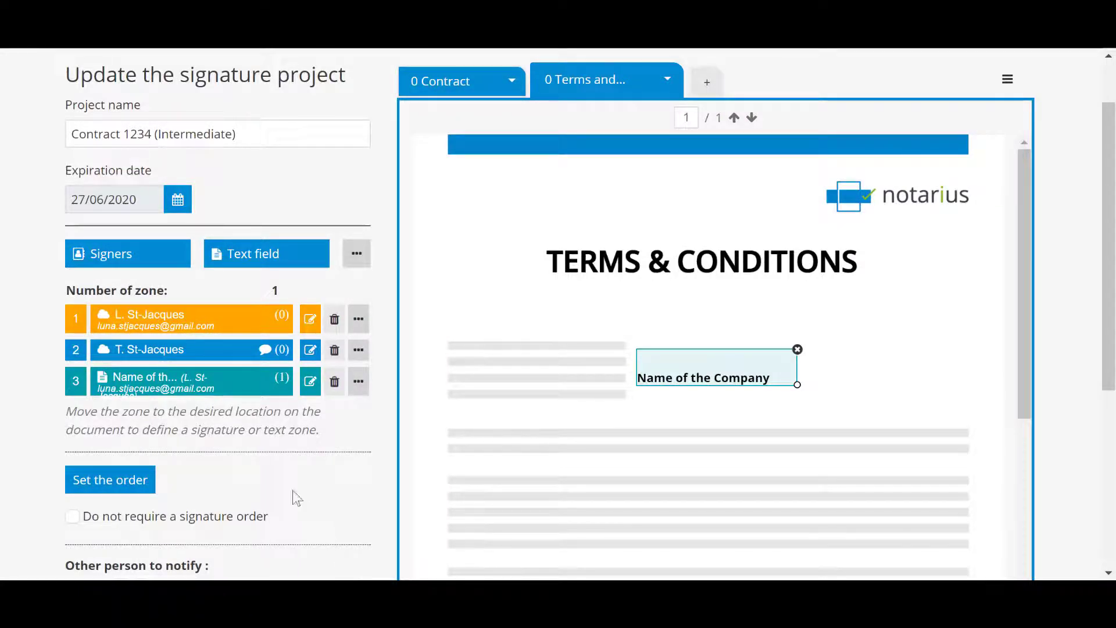
Step: In the signing order, move the Name of the Company row into the first signer's group
{"action": "left_click", "coordinate": [136, 487]}
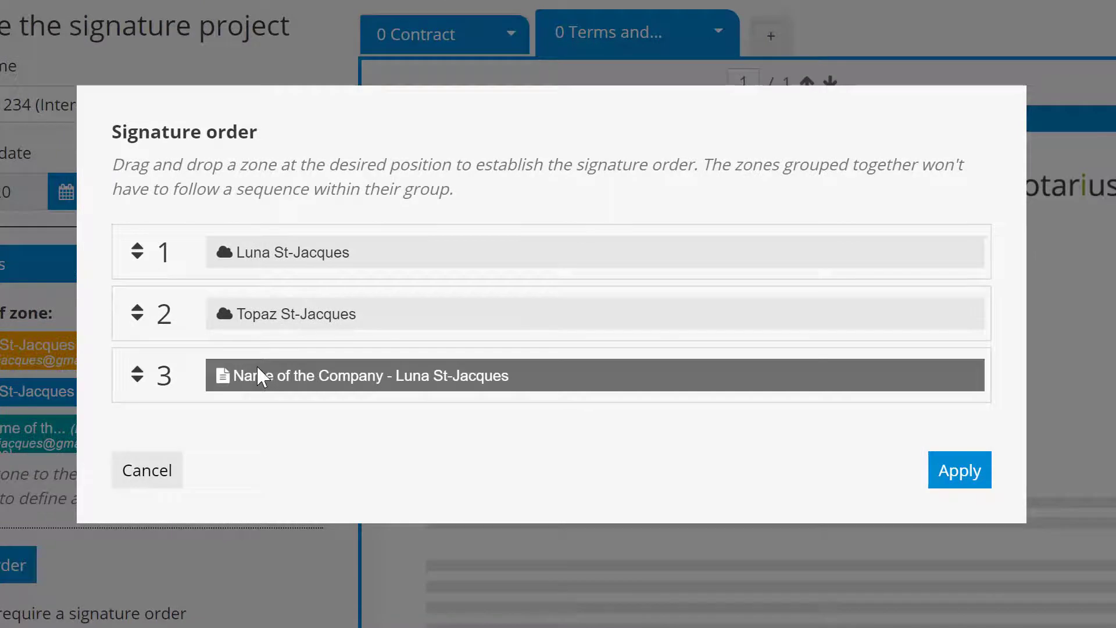
{"action": "left_click_drag", "start_coordinate": [262, 378], "coordinate": [251, 274]}
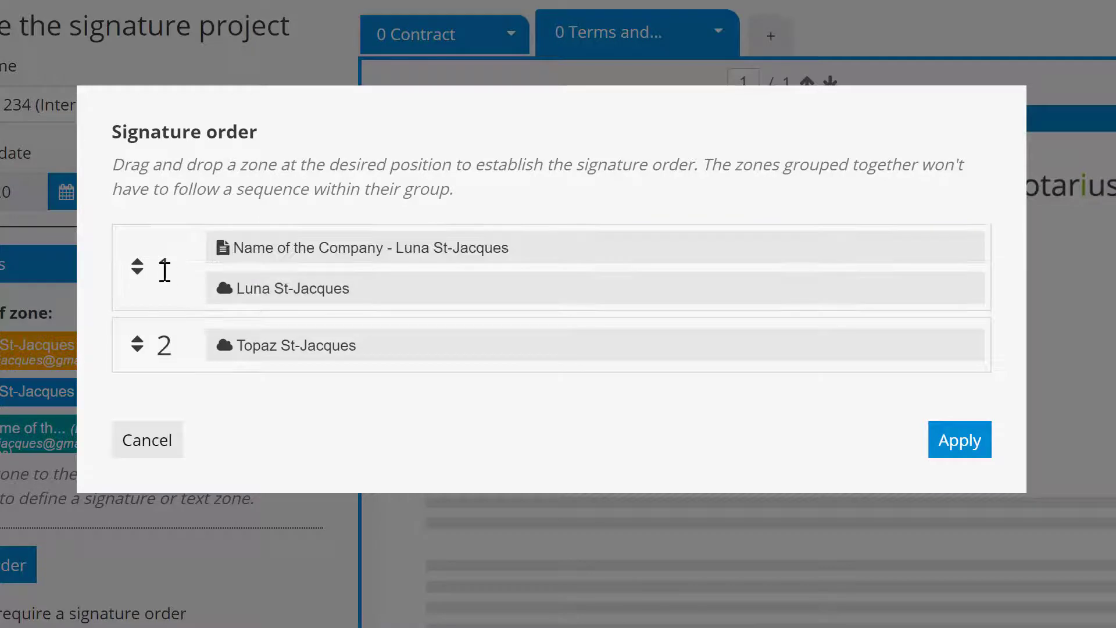
{"action": "mouse_move", "coordinate": [141, 275]}
{"action": "left_mouse_down"}
{"action": "mouse_move", "coordinate": [149, 342]}
{"action": "mouse_move", "coordinate": [138, 265]}
{"action": "left_mouse_up"}
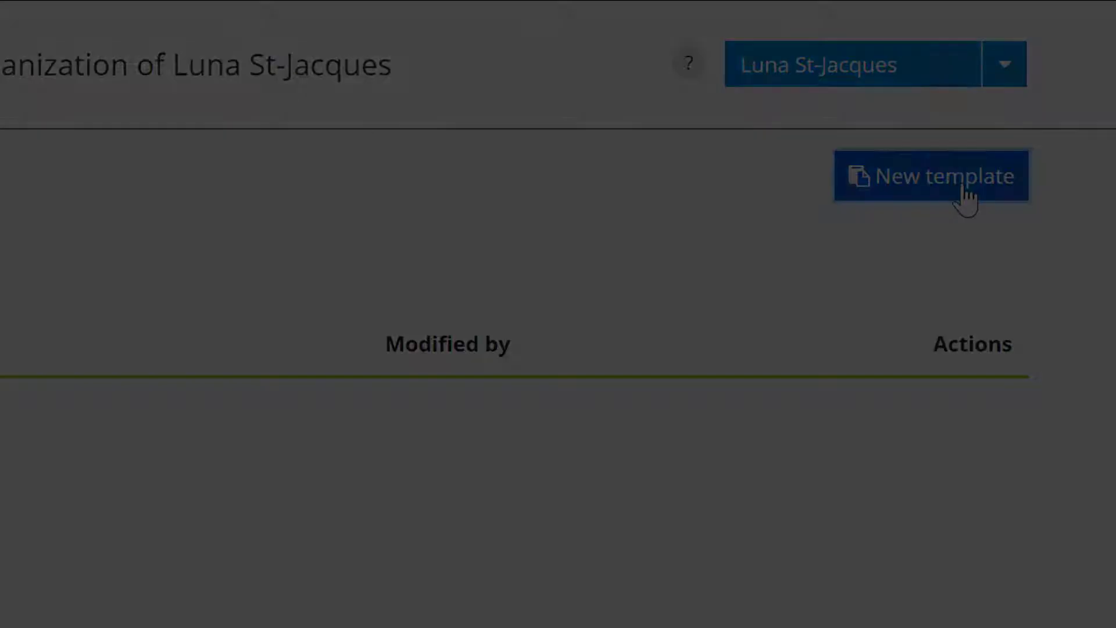
Step: Start a new template named Contract and upload the 0 Contract file to it
{"action": "left_click", "coordinate": [963, 187]}
{"action": "type", "text": "Contract"}
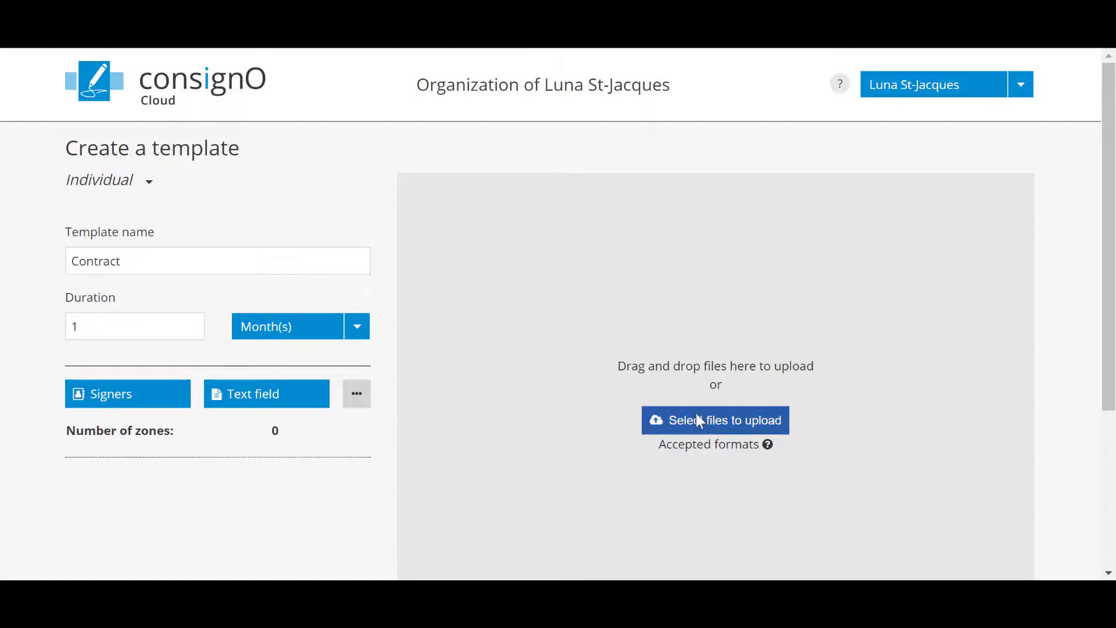
{"action": "left_click", "coordinate": [697, 414]}
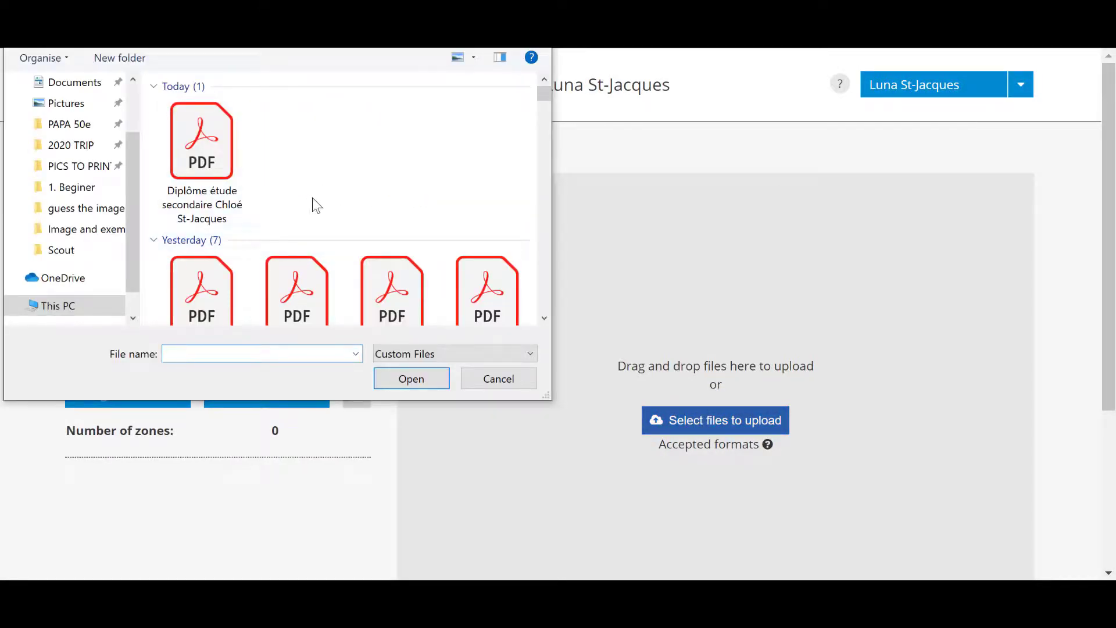
{"action": "left_click", "coordinate": [544, 318]}
{"action": "left_click", "coordinate": [398, 259]}
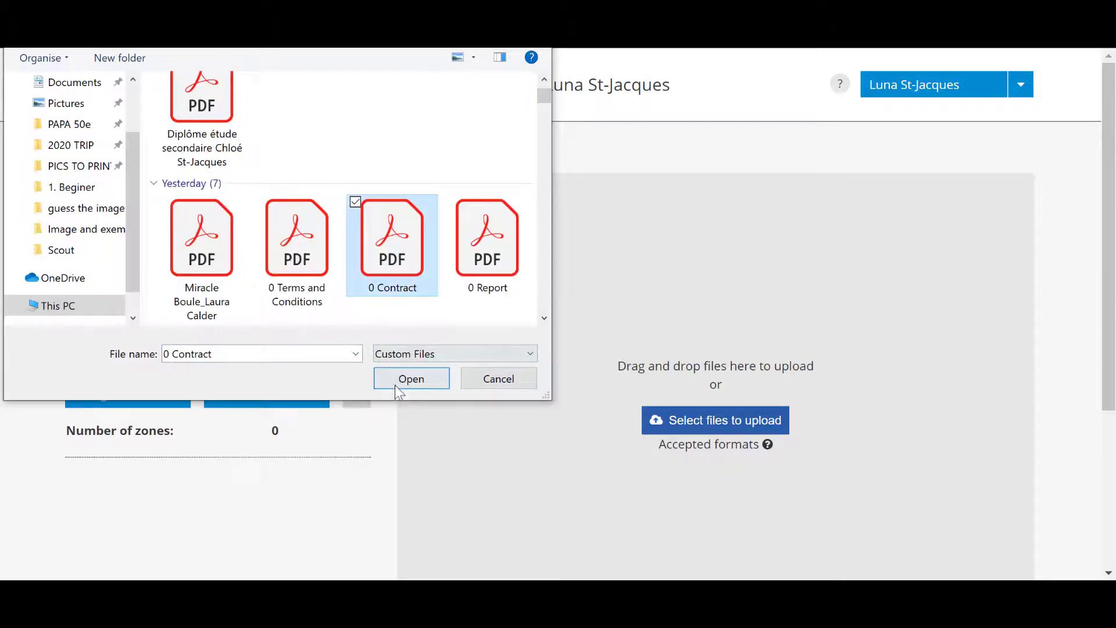
{"action": "left_click", "coordinate": [395, 385]}
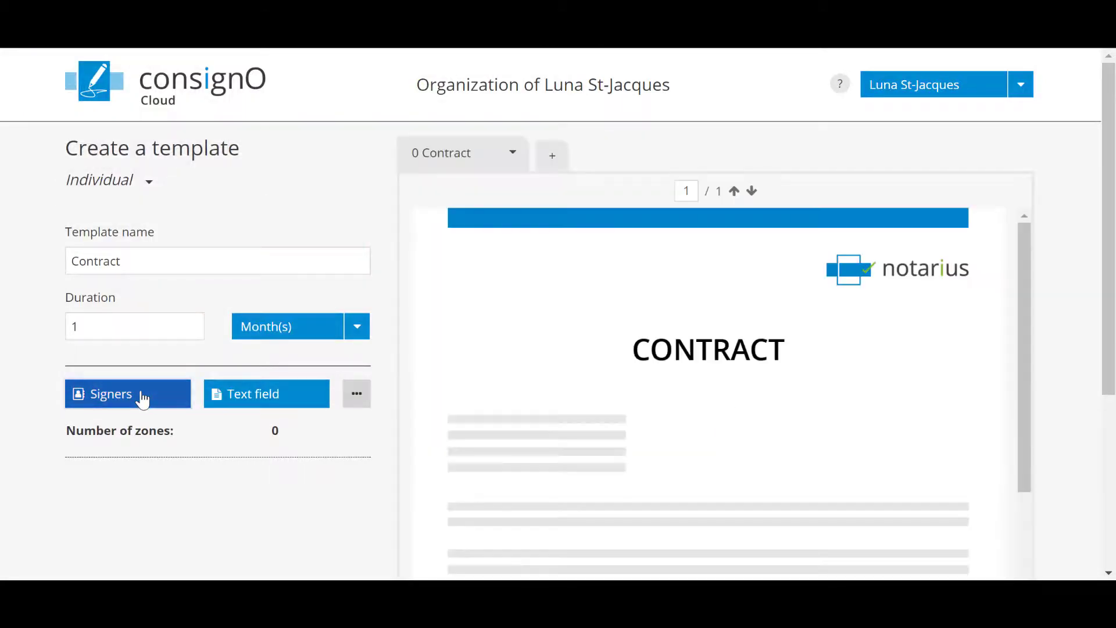
Step: Add both St-Jacques contacts as signers and save the Contract template
{"action": "left_click", "coordinate": [142, 400]}
{"action": "left_click", "coordinate": [338, 398]}
{"action": "left_click", "coordinate": [339, 441]}
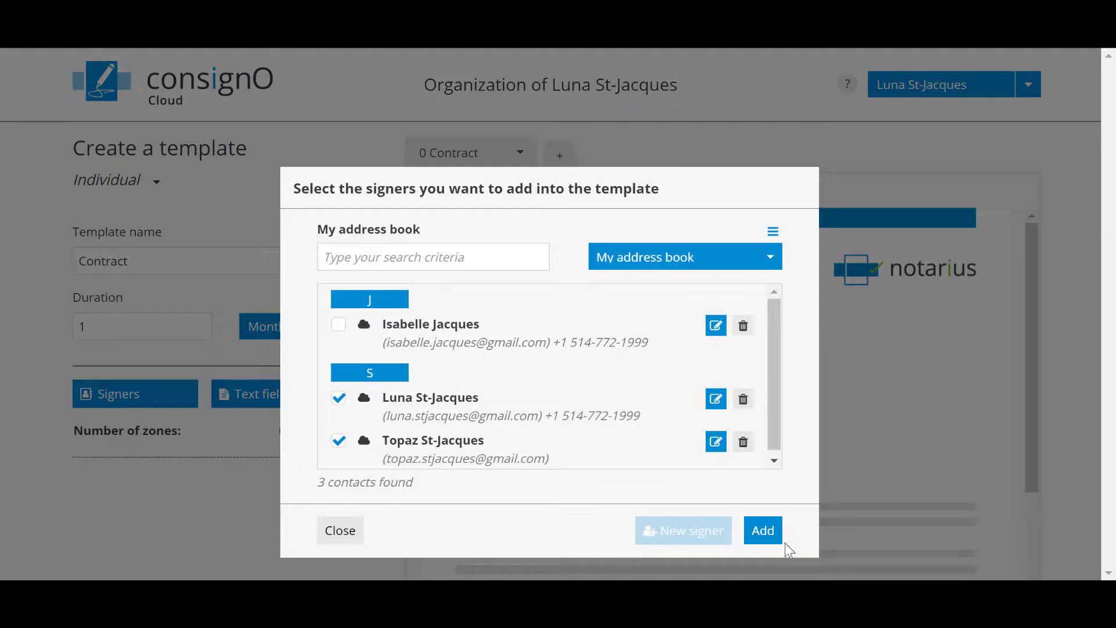
{"action": "left_click", "coordinate": [763, 531]}
{"action": "scroll", "coordinate": [943, 382], "scroll_direction": "down", "scroll_amount": 1}
{"action": "scroll", "coordinate": [1055, 372], "scroll_direction": "down", "scroll_amount": 5}
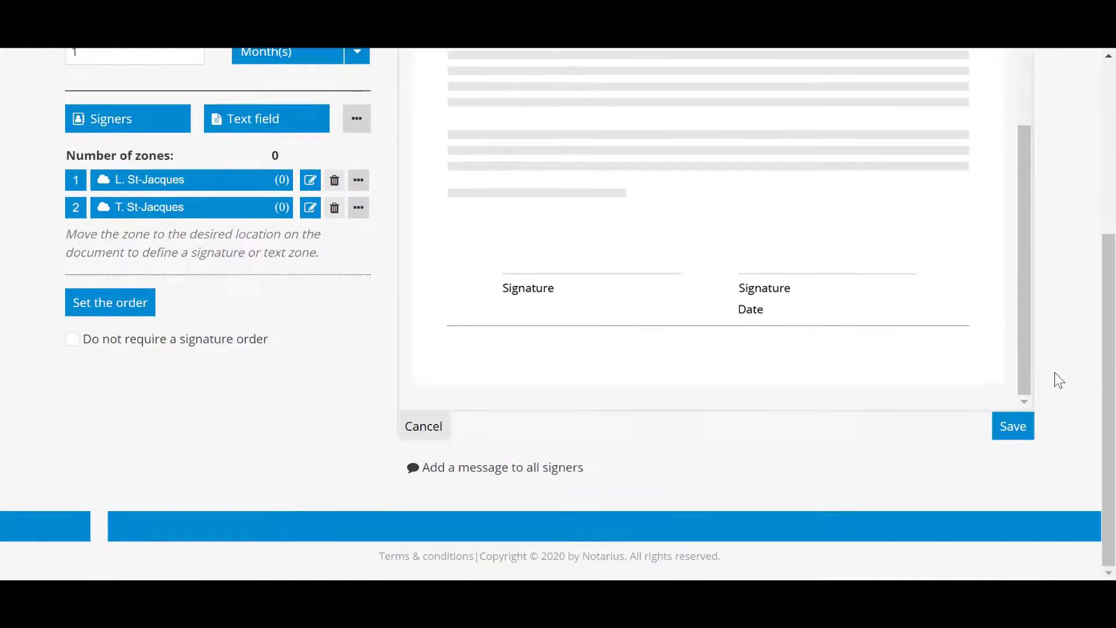
{"action": "left_click", "coordinate": [1011, 426]}
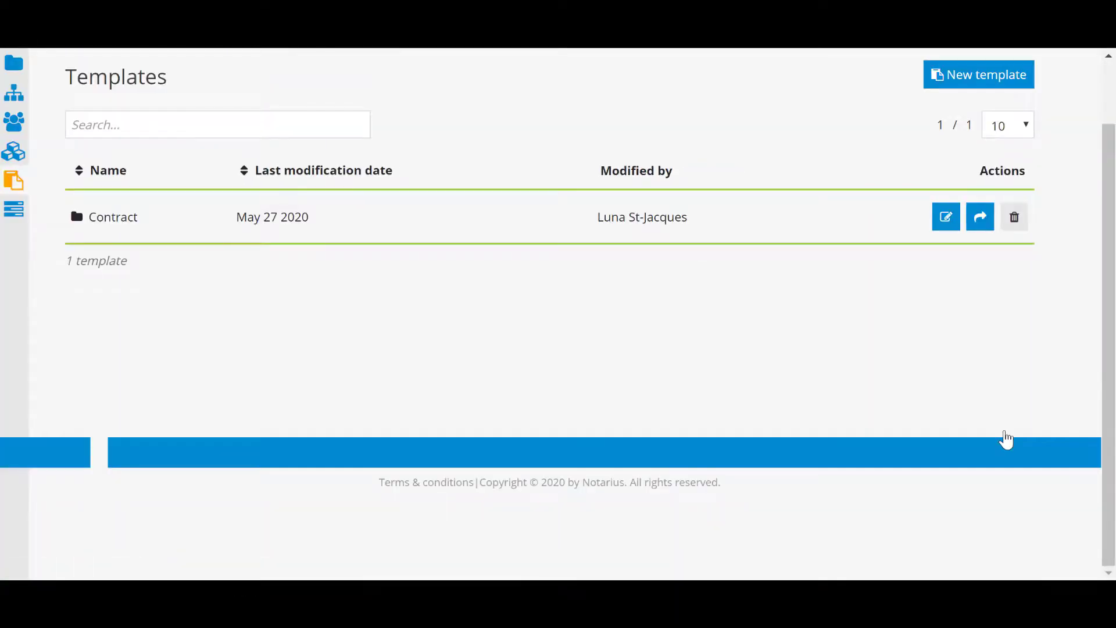
Step: Return to My projects and choose Project from template under New project
{"action": "scroll", "coordinate": [74, 197], "scroll_direction": "up", "scroll_amount": 2}
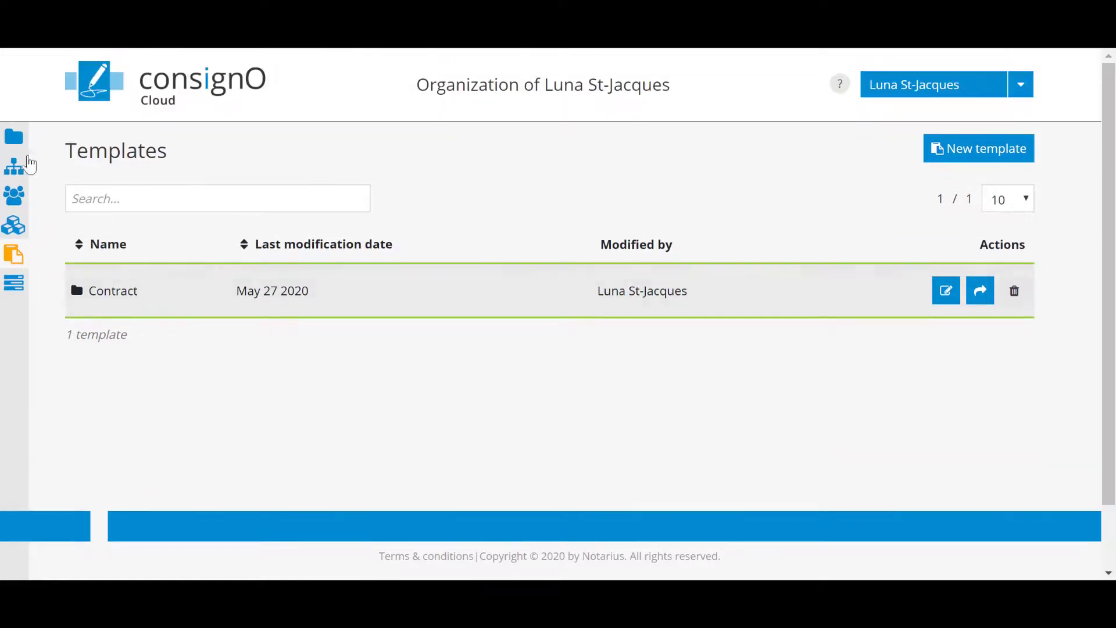
{"action": "left_click", "coordinate": [12, 140]}
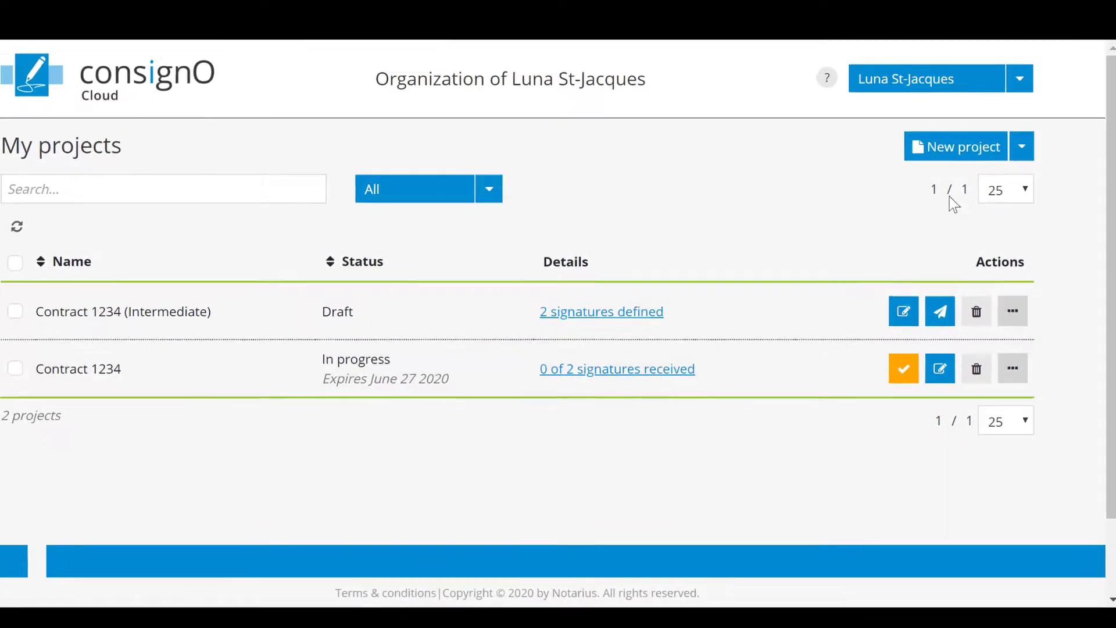
{"action": "left_click", "coordinate": [1020, 145]}
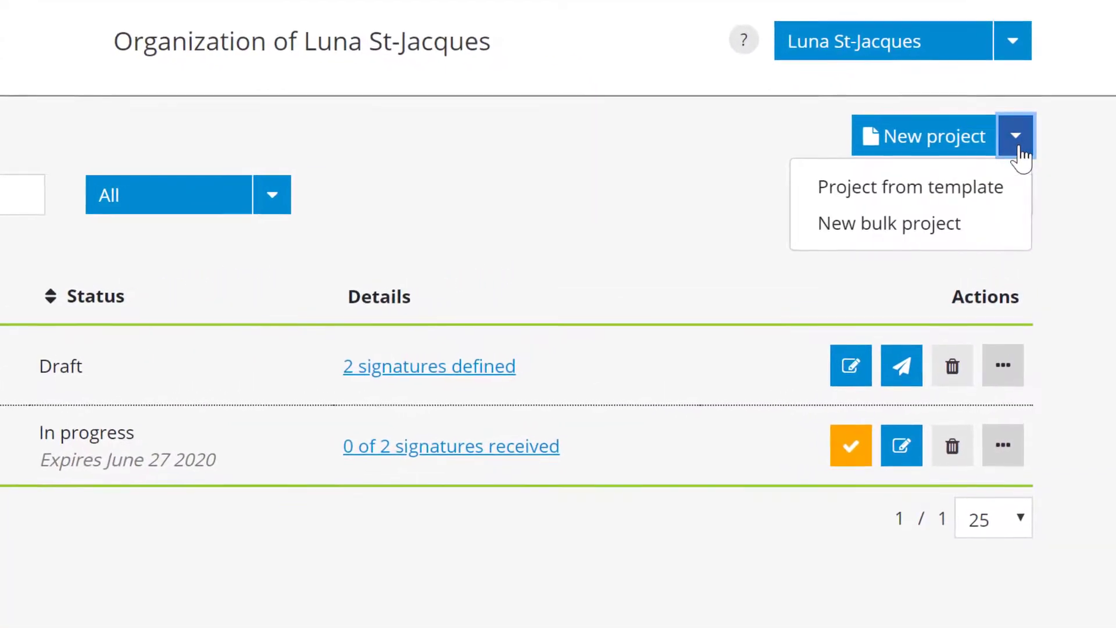
{"action": "left_click", "coordinate": [995, 201]}
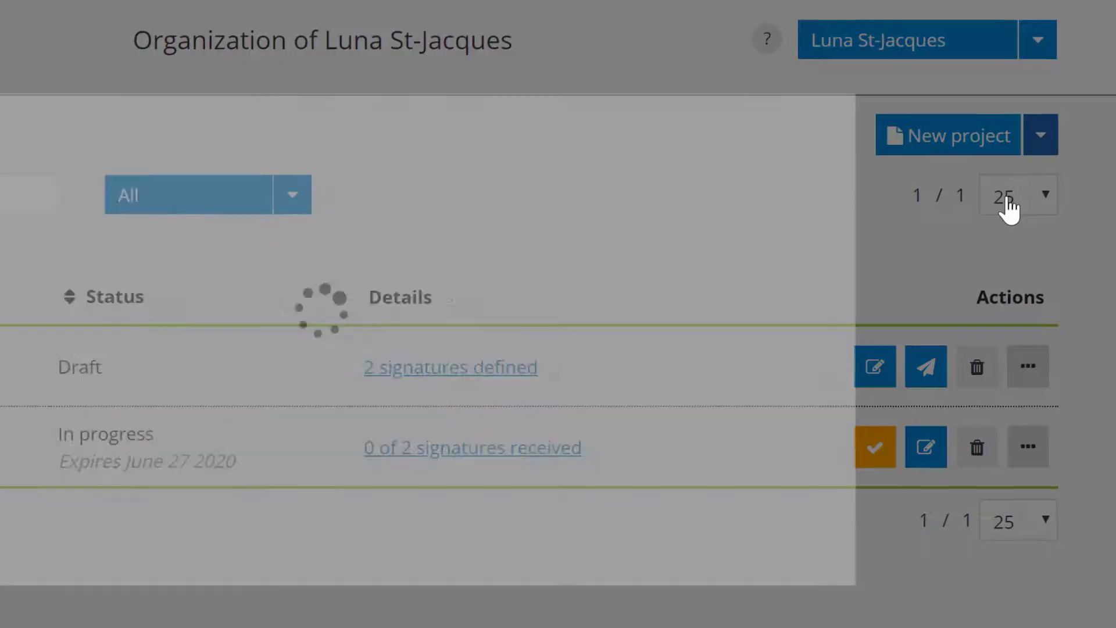